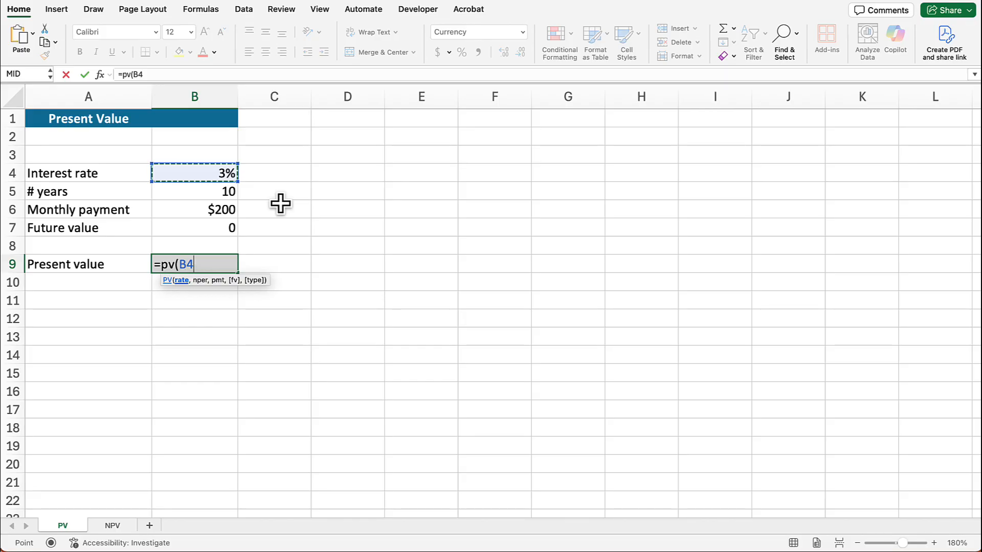
Step: Complete the present value formula in B9 as =PV(B4/12,B5*12,B6,B7), using monthly rate, number of months, payment and future value
type("/12")
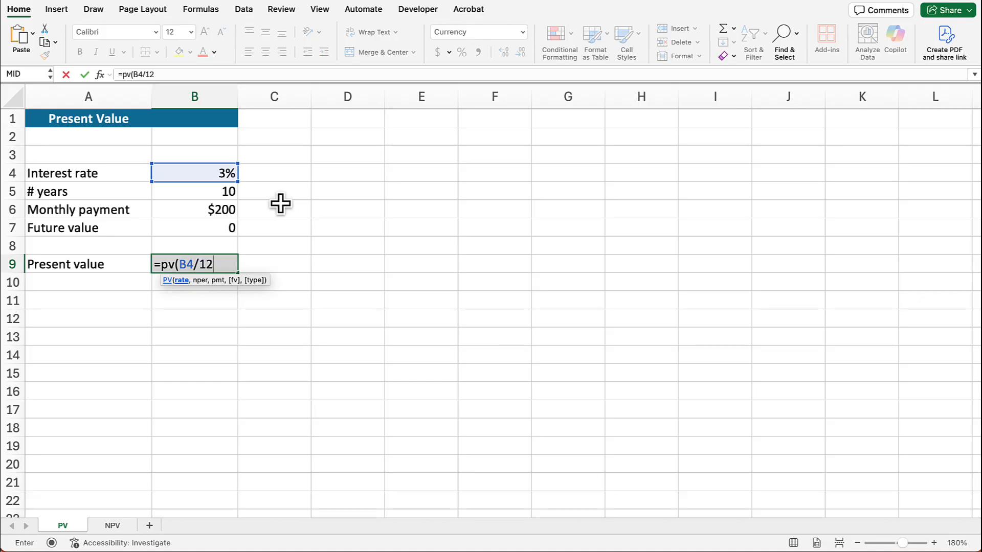
type(",")
left_click(197, 191)
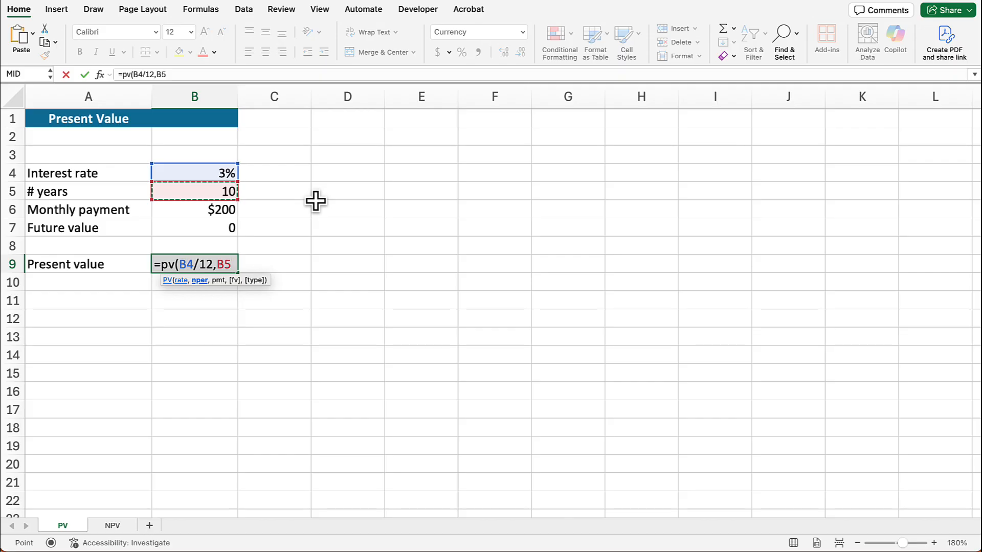
type("*12")
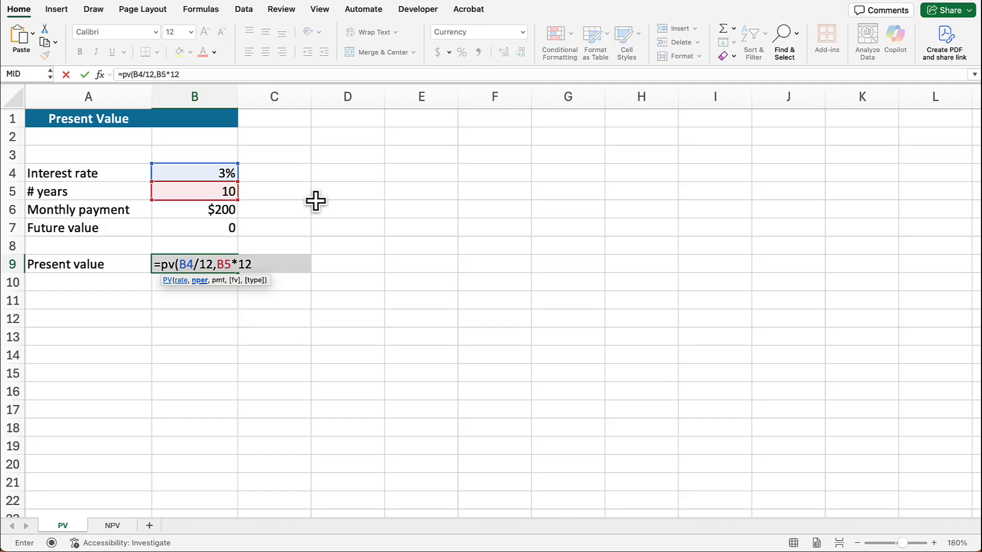
type(",")
left_click(205, 210)
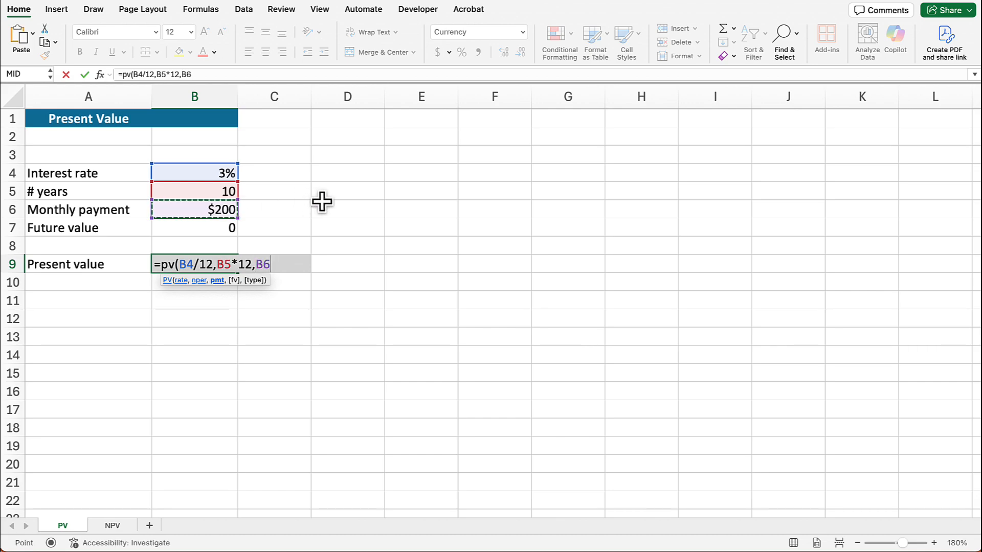
type(",")
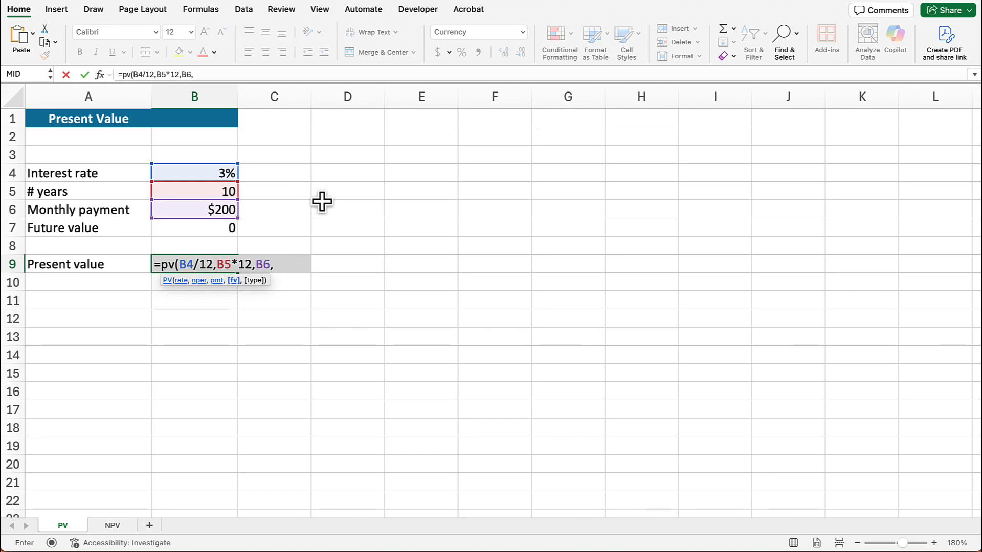
left_click(185, 228)
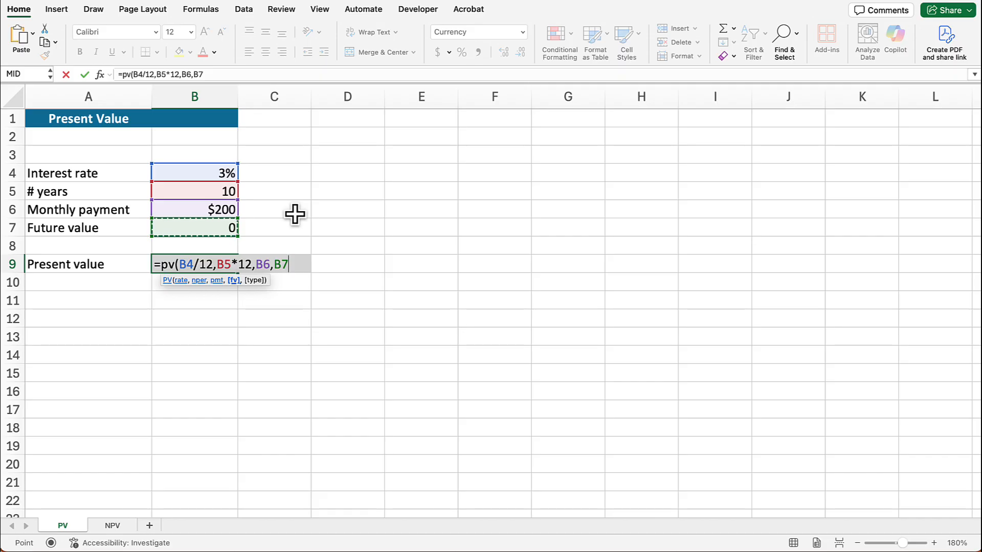
key("Return")
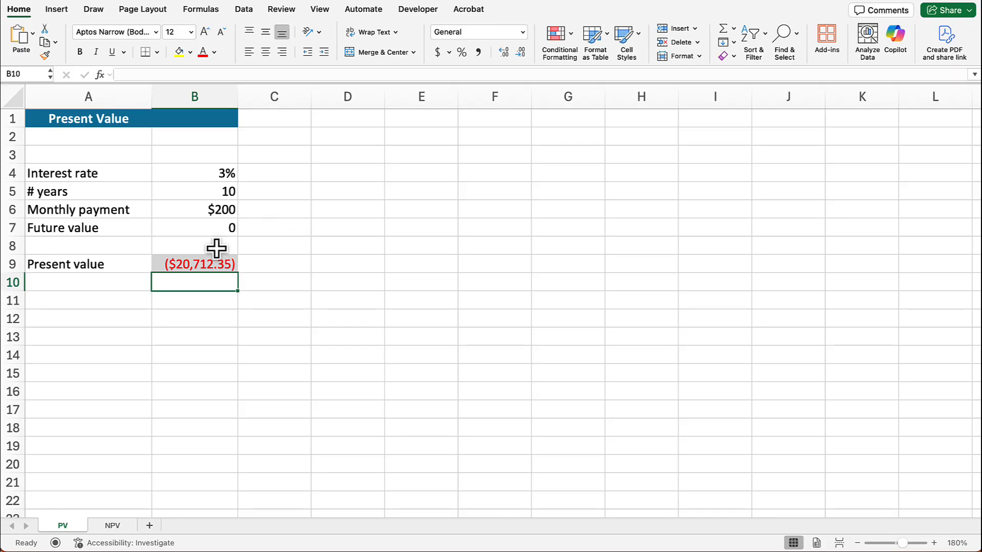
Step: Edit the PV formula in B9 to put a minus sign before the monthly payment argument B6
left_click(208, 263)
double_click(208, 263)
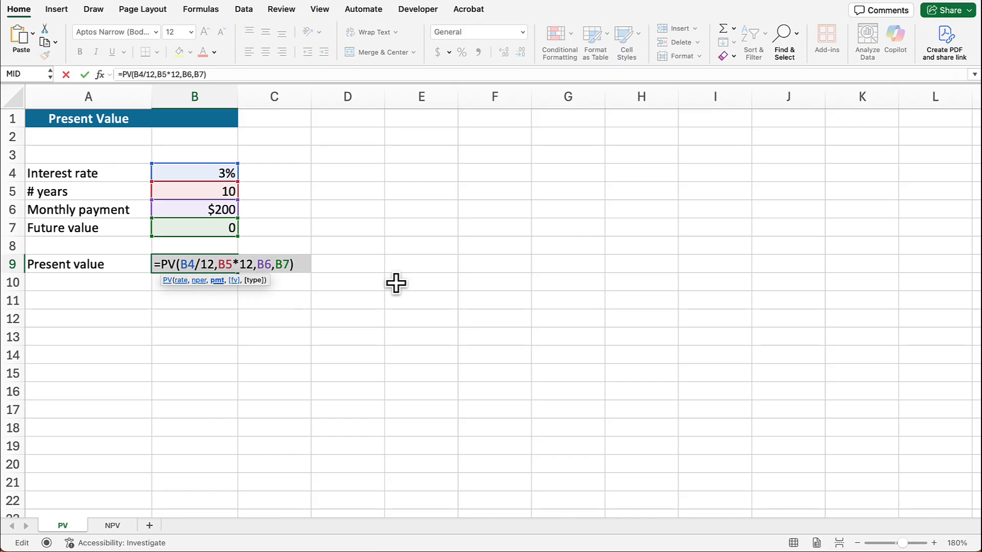
type("-")
key("Return")
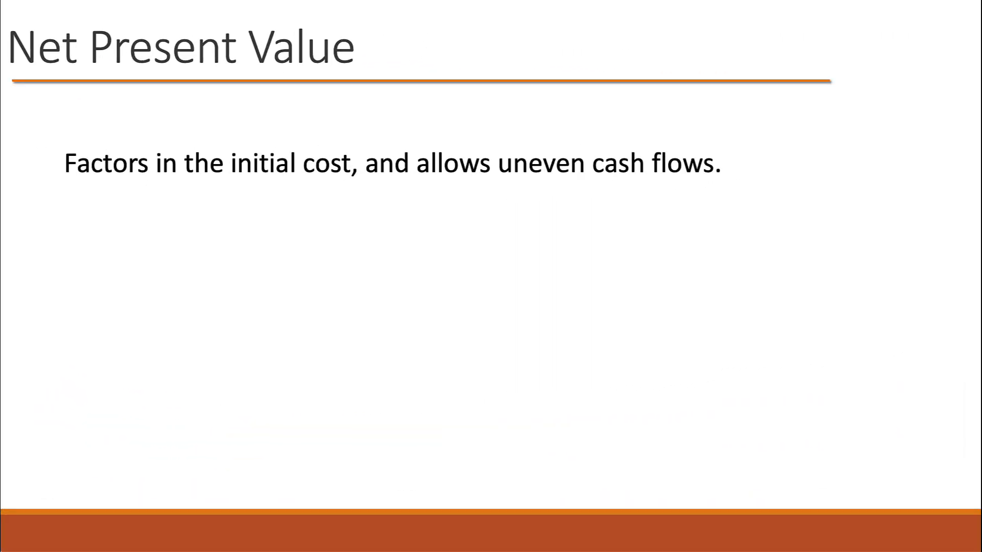
key("Right")
key("Right")
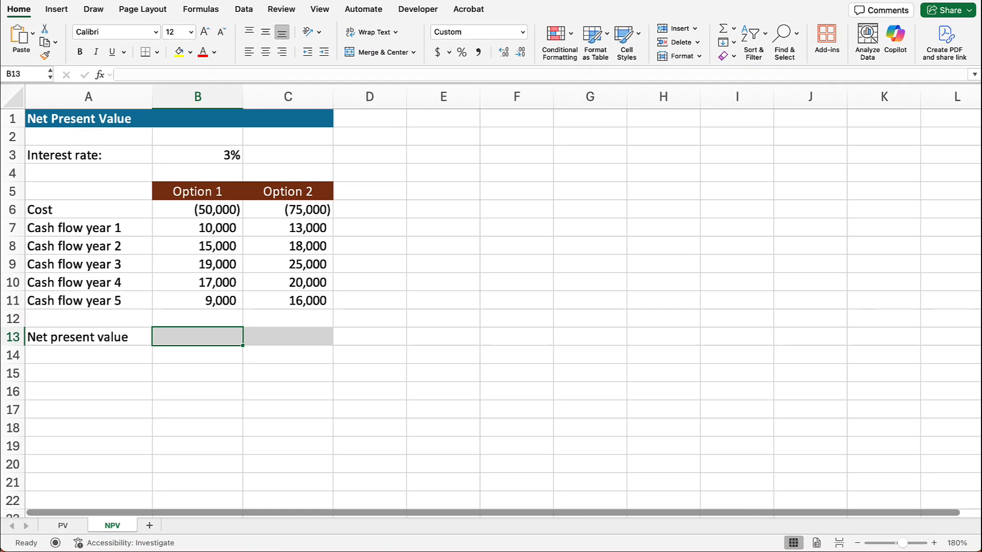
Step: Calculate Option 1's net present value in B13 with =NPV(B3,B7:B11)+B6, combining the discounted cash flows with the cost
type("=")
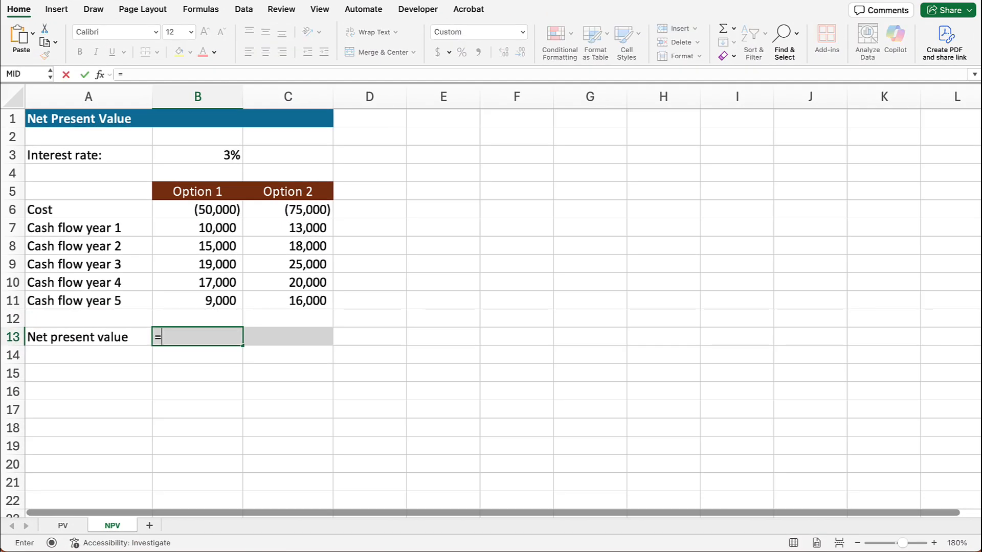
type("npv")
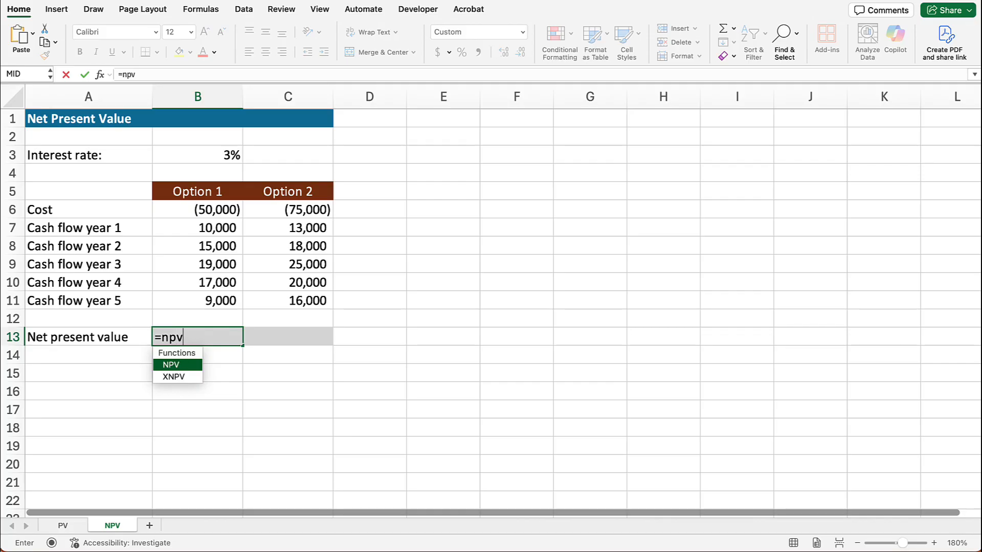
type("(")
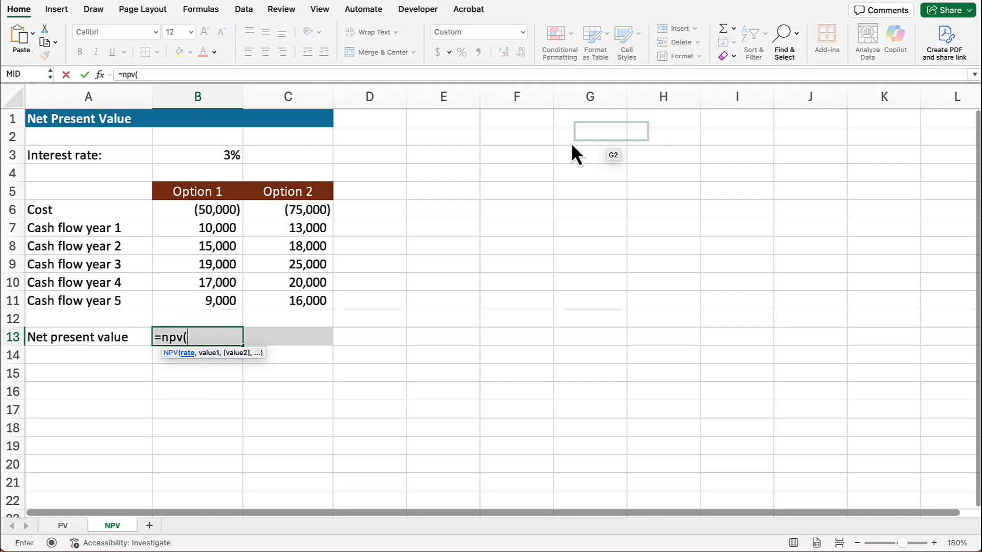
left_click(222, 156)
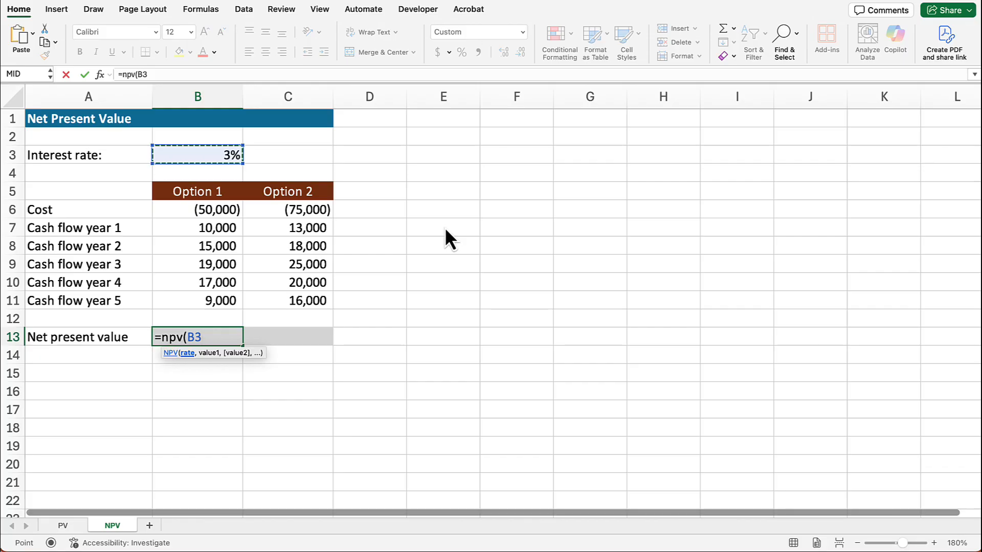
type(",")
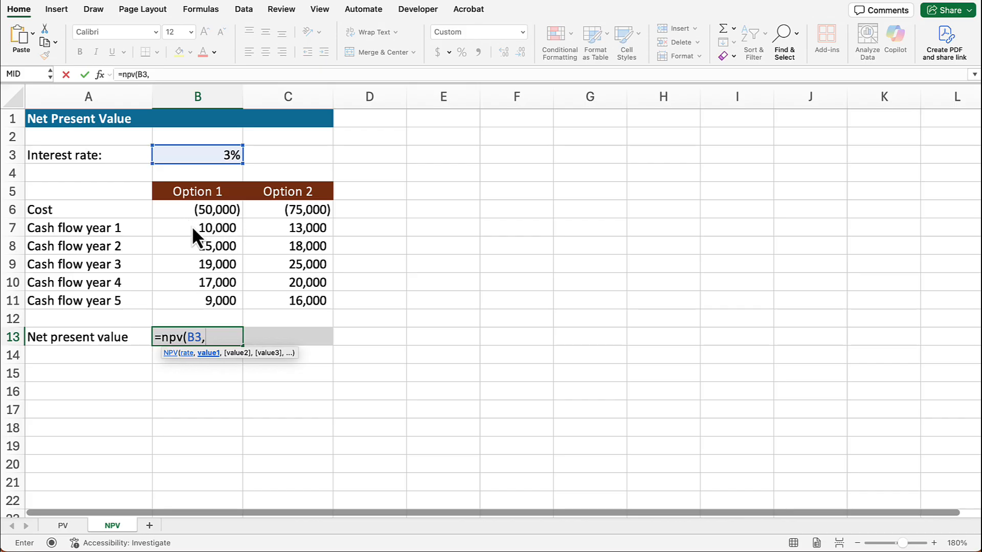
left_click_drag(191, 226, 191, 298)
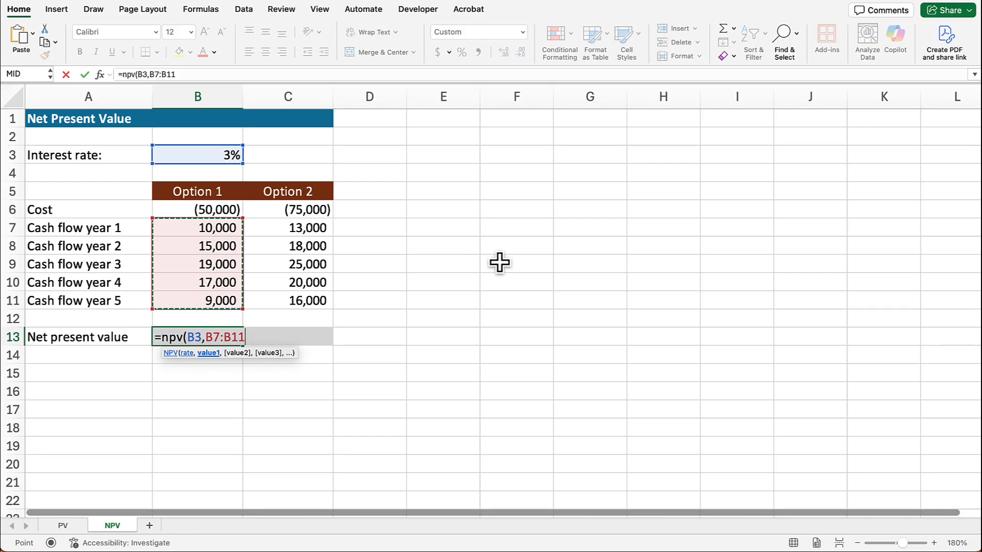
type(")")
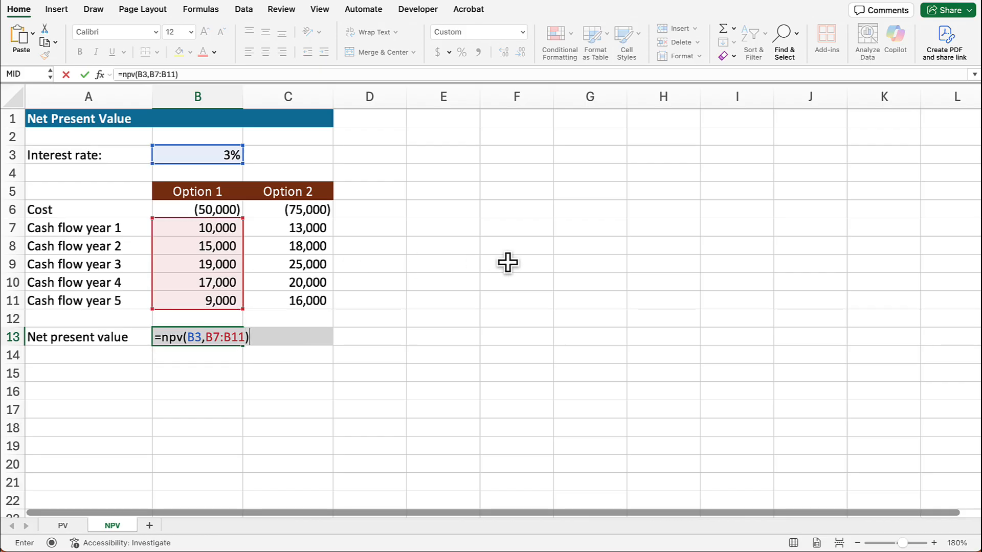
type("+")
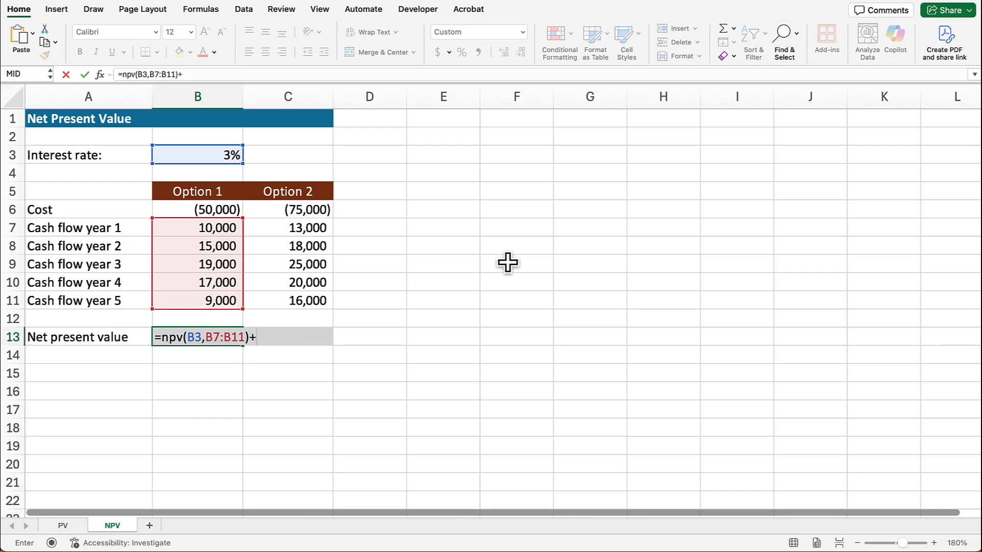
left_click(220, 212)
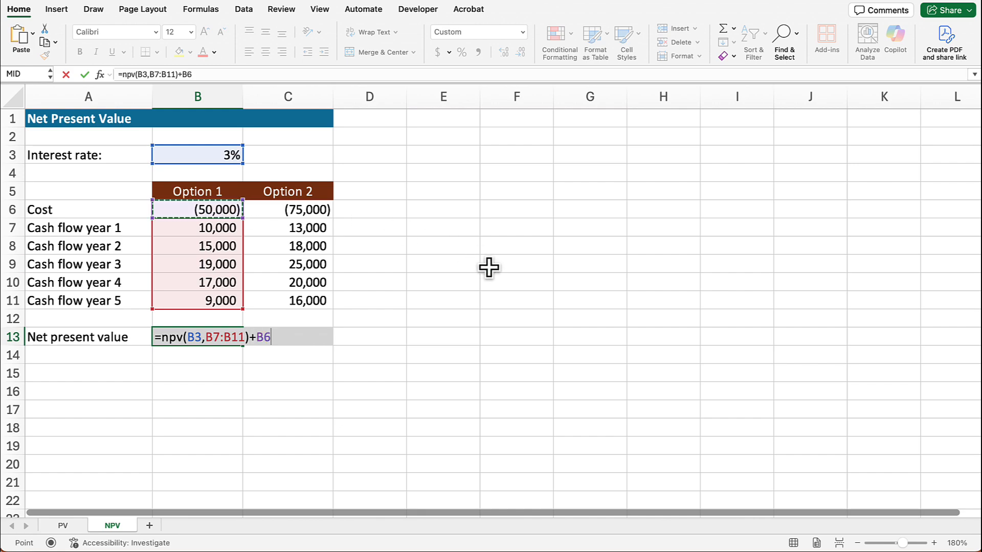
key("Return")
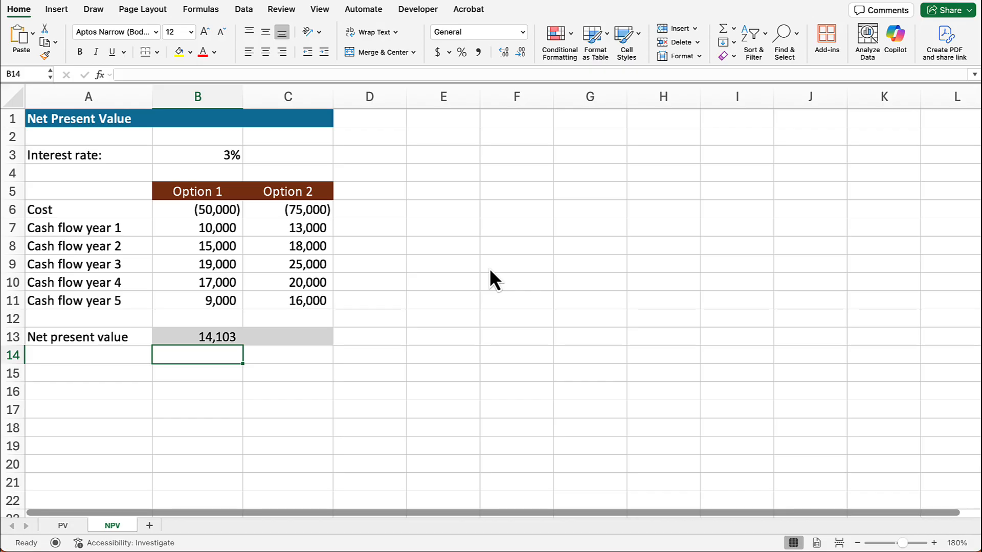
Step: Calculate Option 2's net present value in C13 with =NPV(B3,C7:C11)+C6
left_click(301, 337)
type("=")
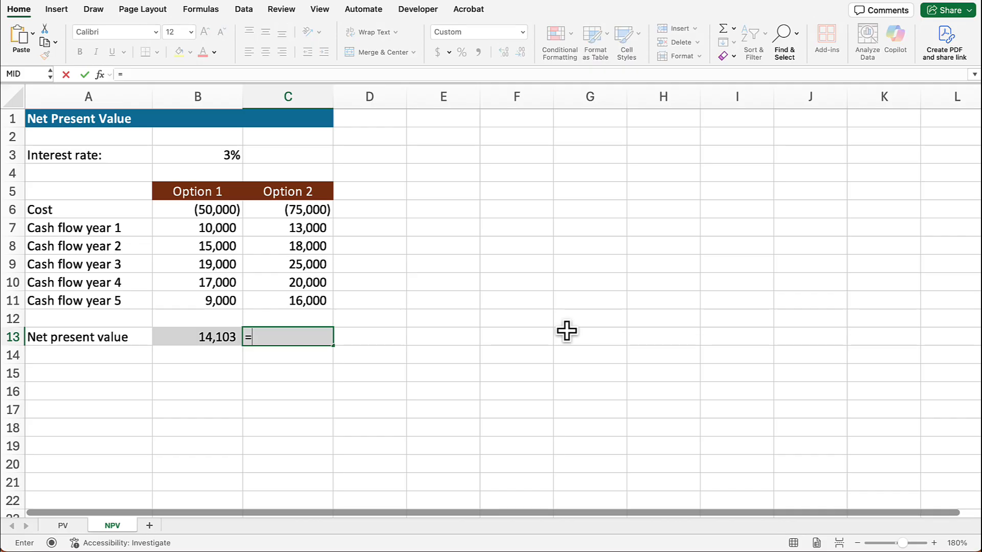
type("npv(")
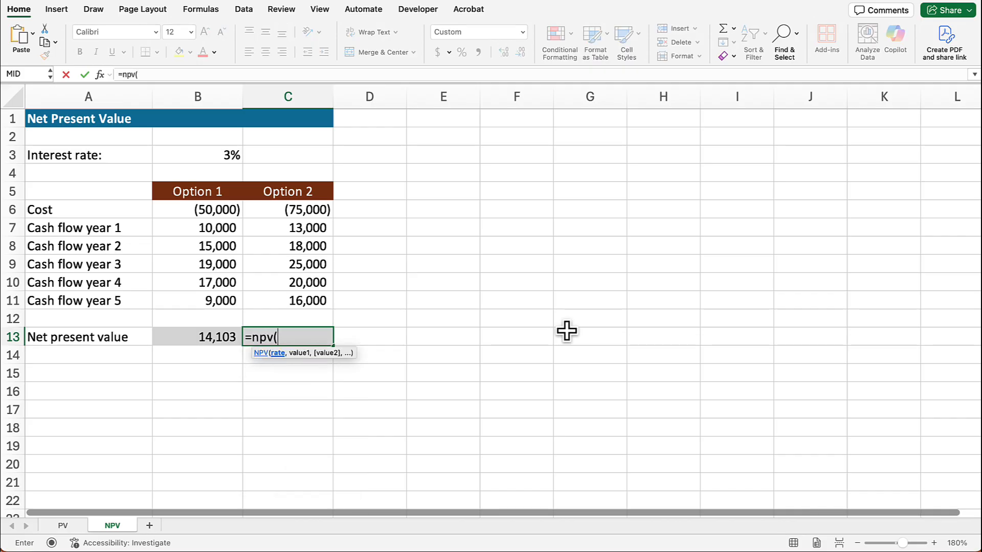
left_click(225, 155)
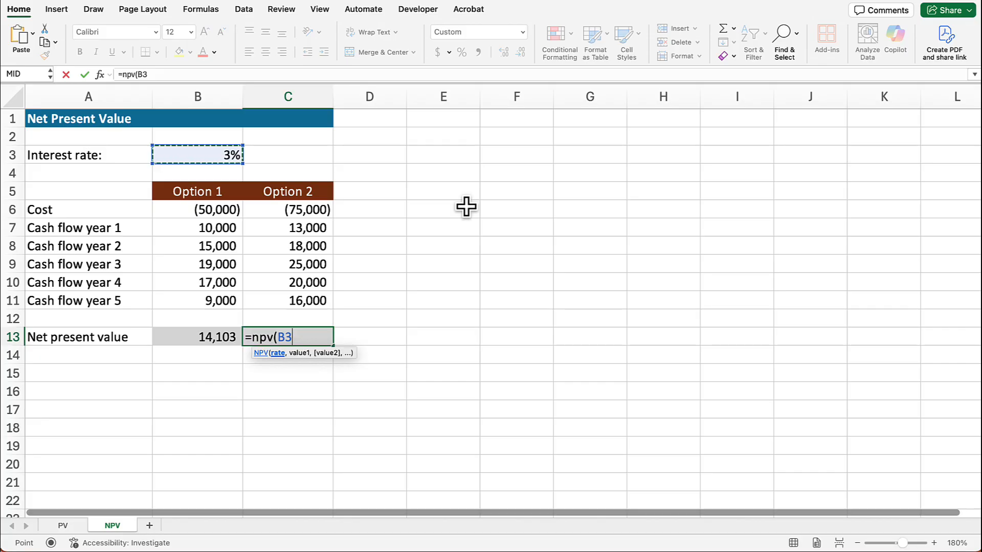
type(",")
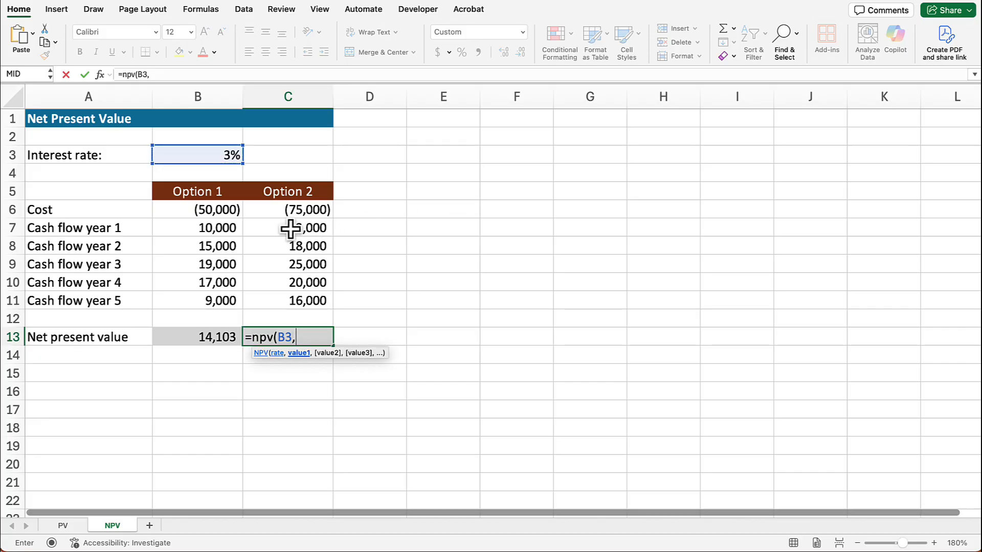
left_click_drag(292, 230, 294, 299)
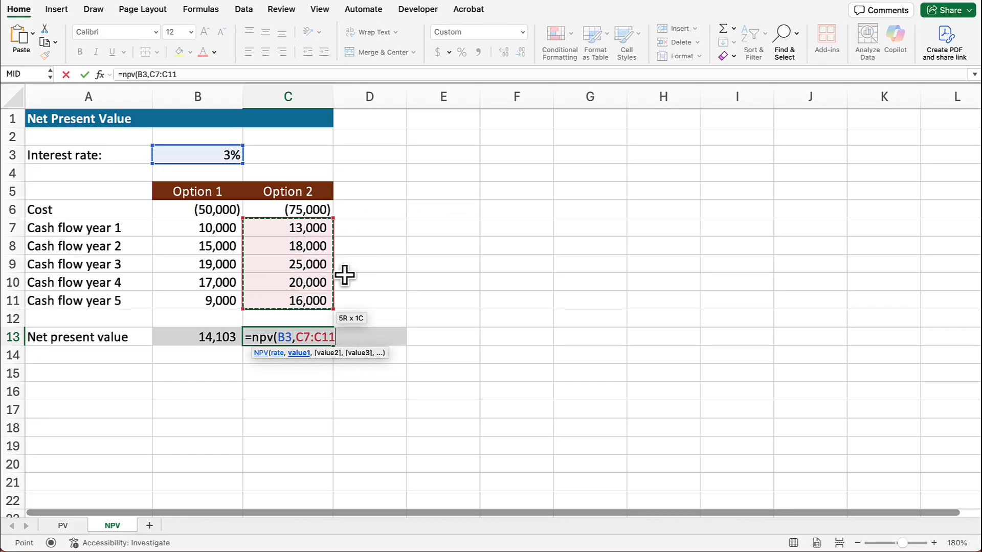
type(")")
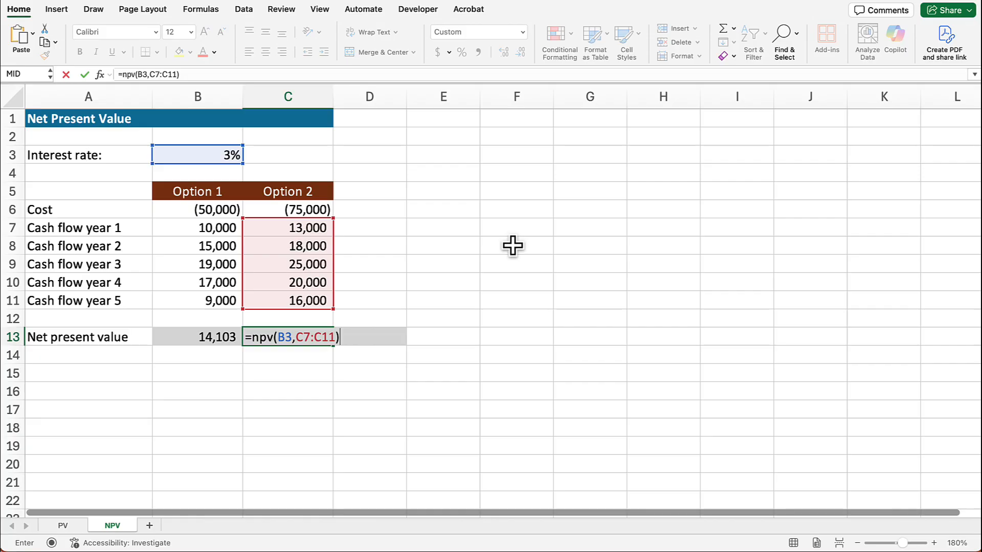
type("+")
left_click(312, 210)
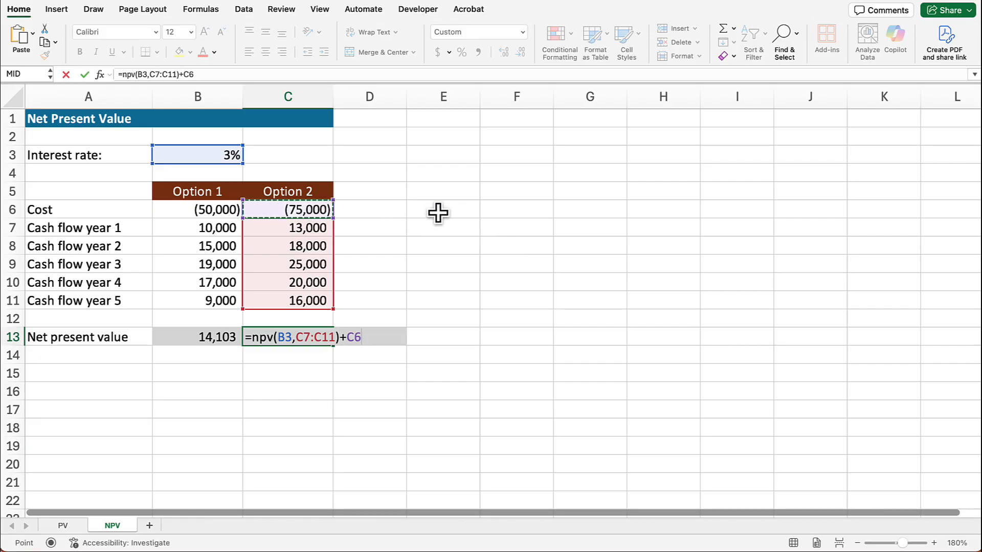
key("Return")
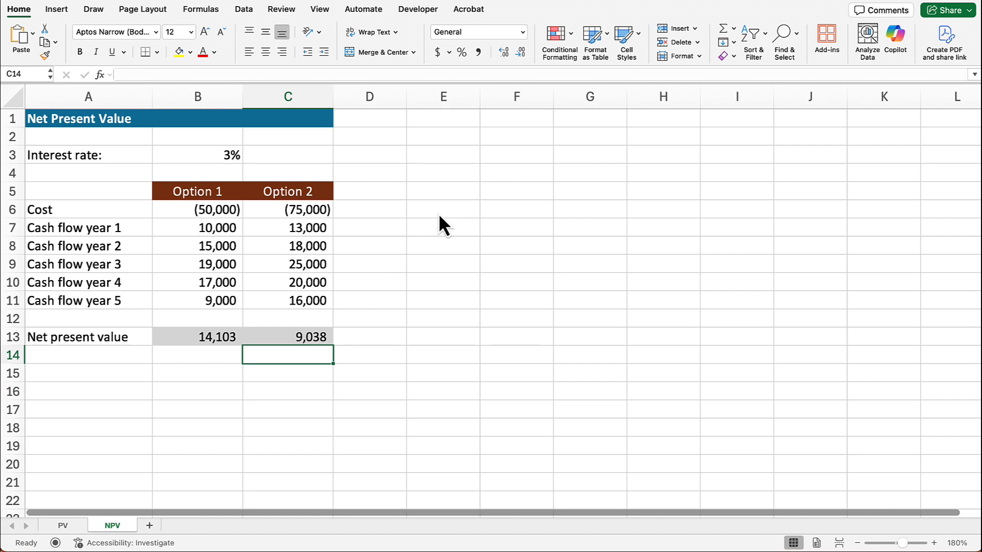